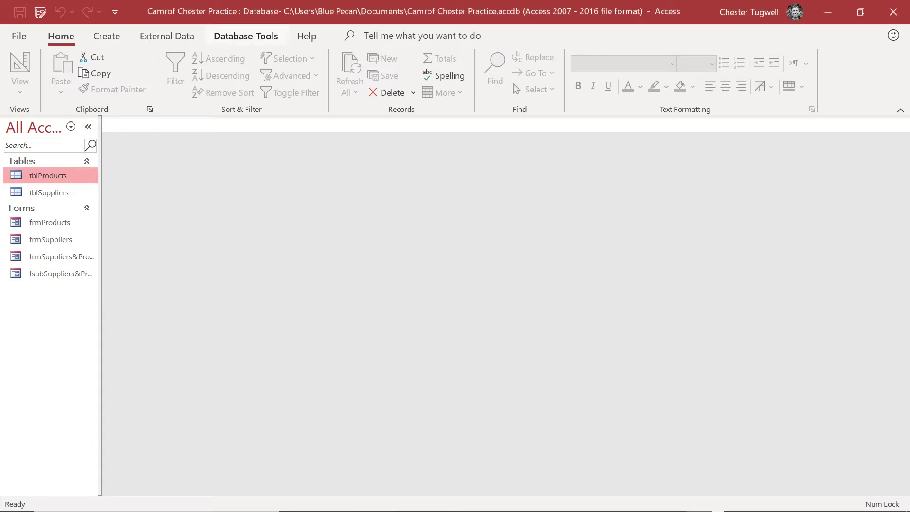
Examine the relationship linking tblSuppliers and tblProducts, and close the relationships layout
left_click(245, 36)
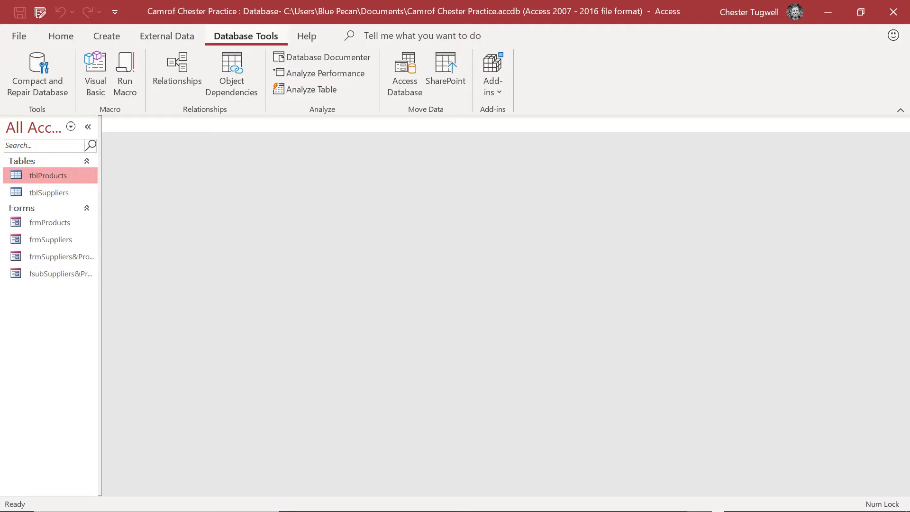
left_click(176, 73)
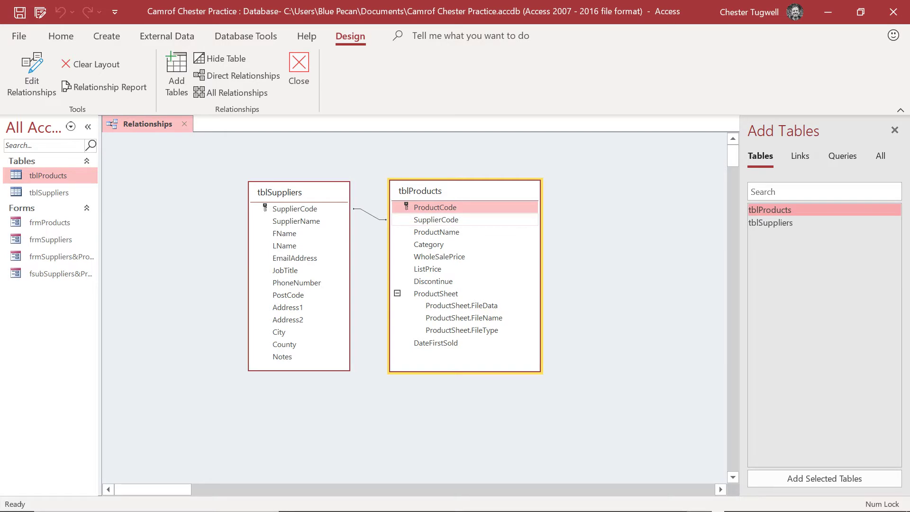
key("ctrl+w")
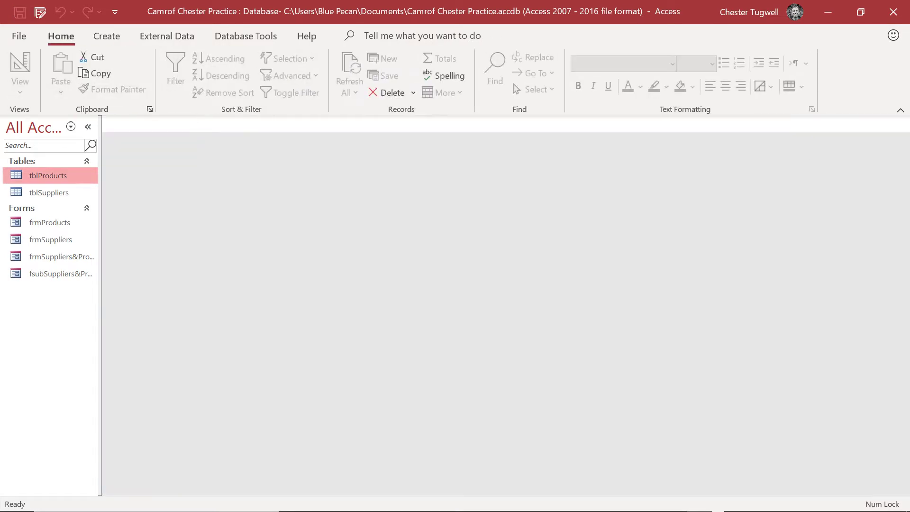
Open tblProducts and tblSuppliers and compare the Supplier Code column of the products with the suppliers table
key("Return")
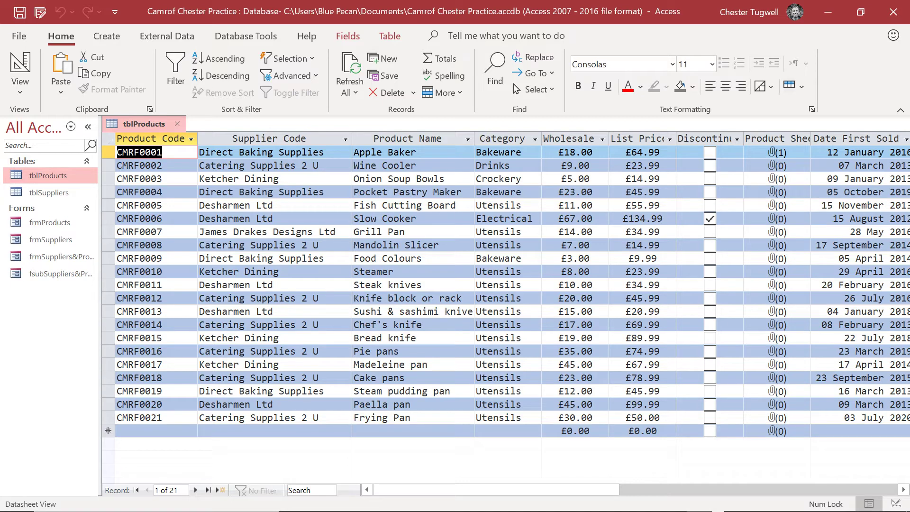
double_click(49, 193)
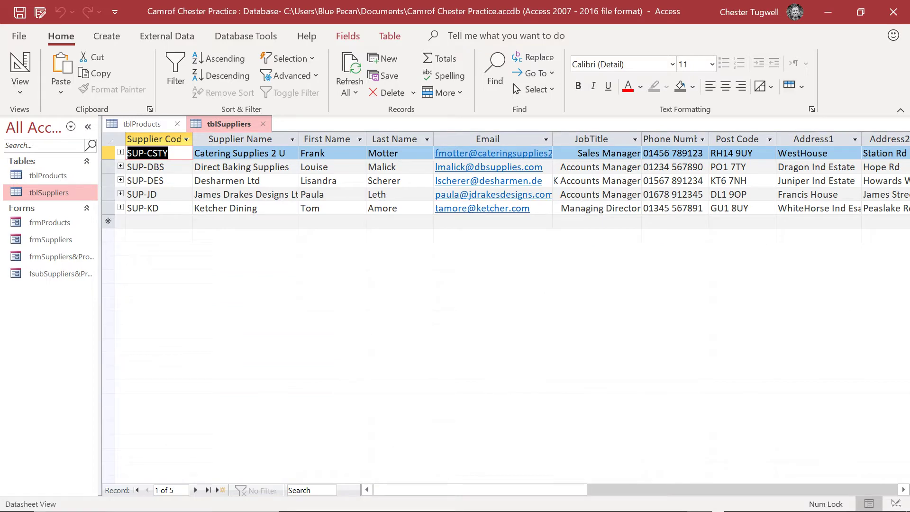
left_click(141, 124)
left_click(269, 138)
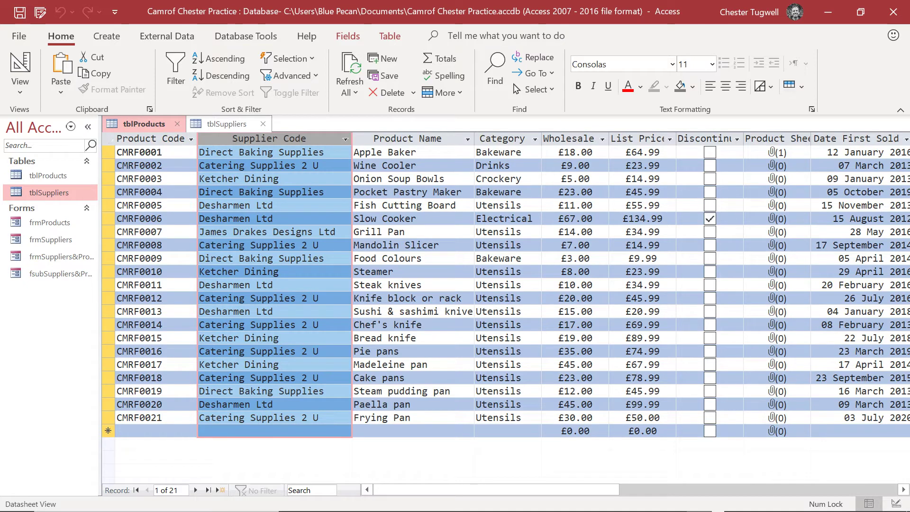
key("ctrl+F6")
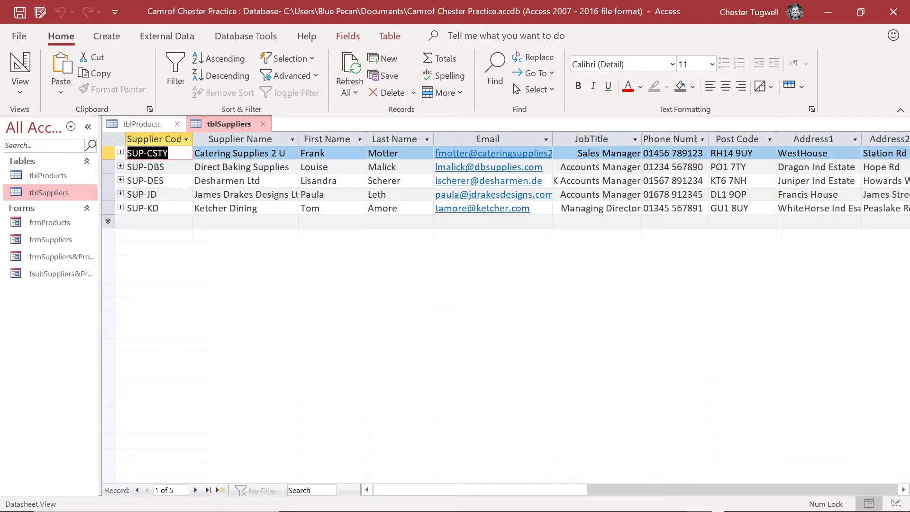
key("ctrl+F6")
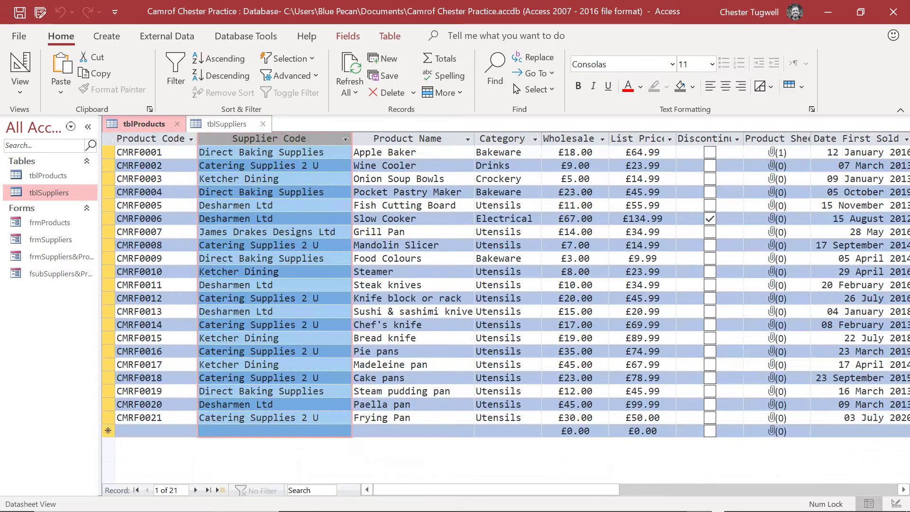
Check the supplier choices for the Apple Baker product and keep Direct Baking Supplies selected
key("Tab")
key("alt+Down")
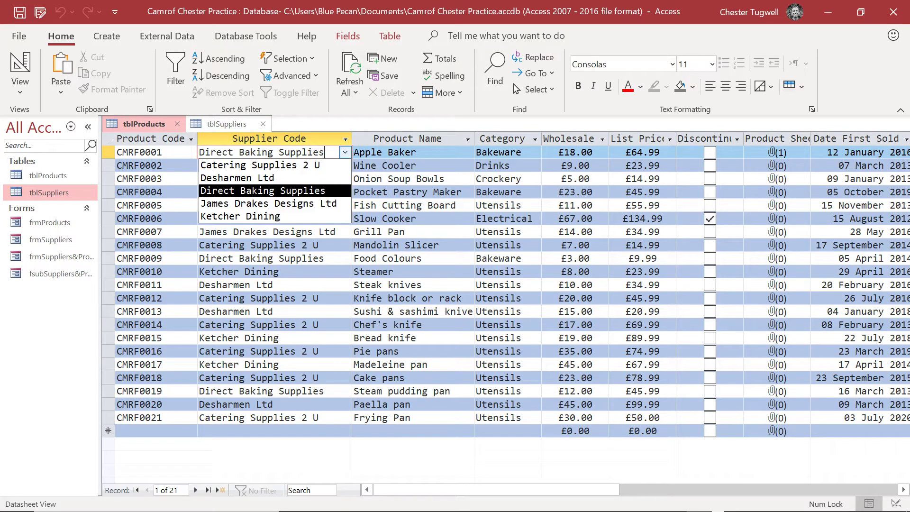
key("Up")
key("Down")
key("Return")
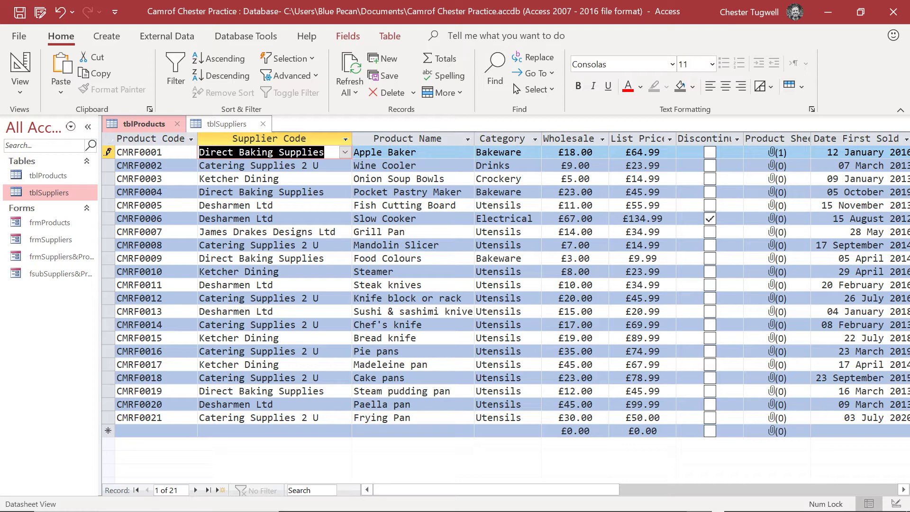
Review how tblSuppliers and tblProducts are related once more, and close the relationships layout and both tables
left_click(246, 36)
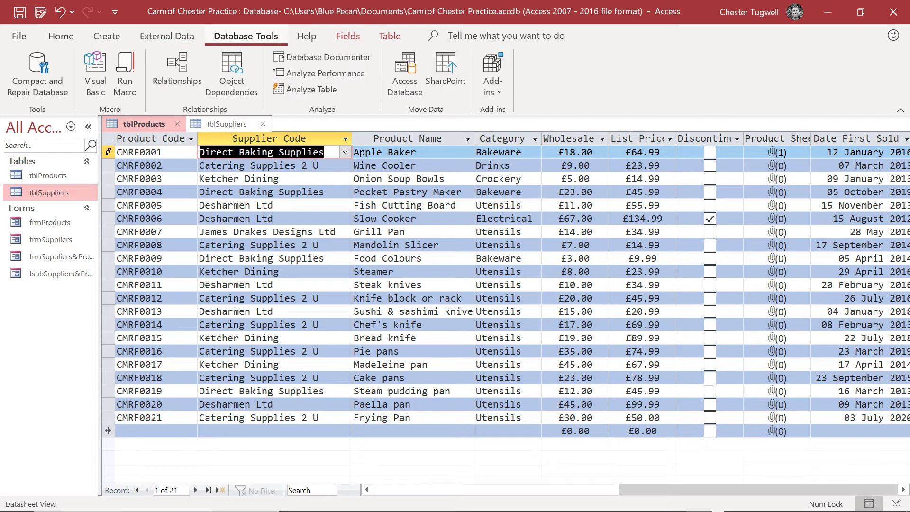
left_click(176, 75)
key("Return")
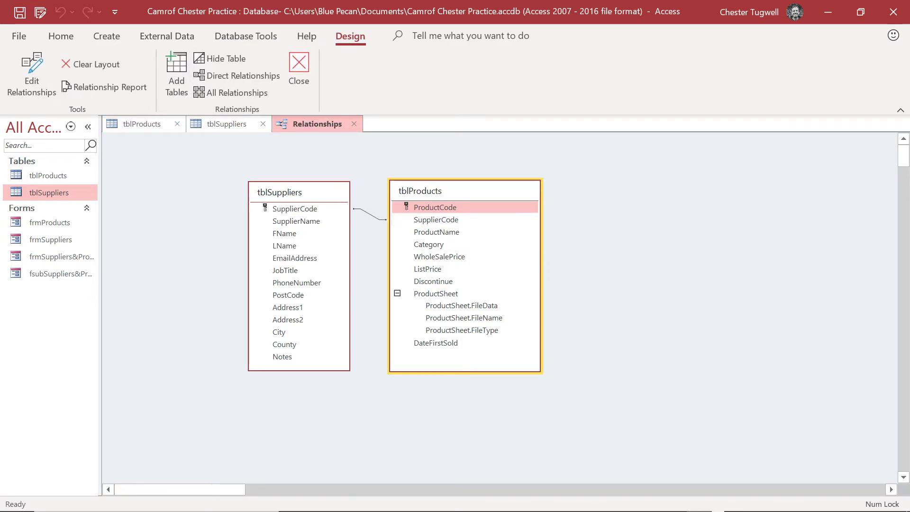
key("ctrl+w")
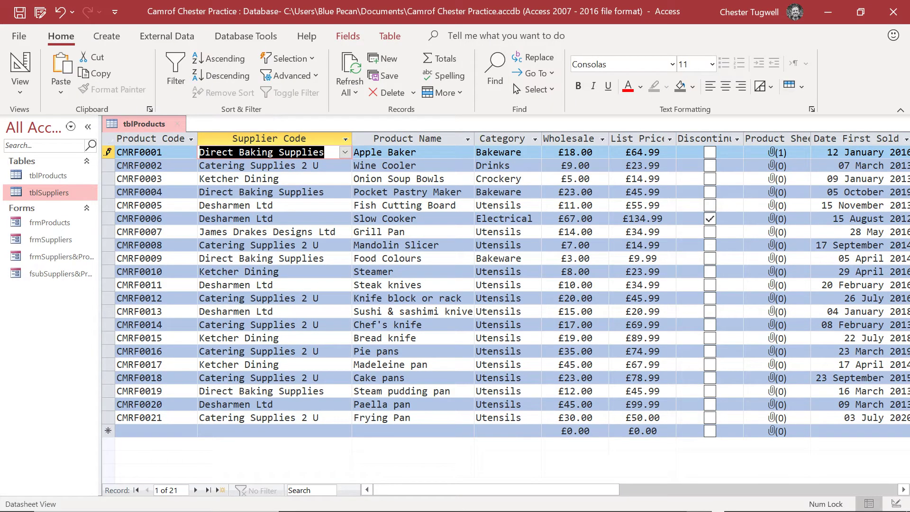
key("ctrl+w")
Create a query in design view based on tblProducts and lengthen the table's field list
left_click(106, 36)
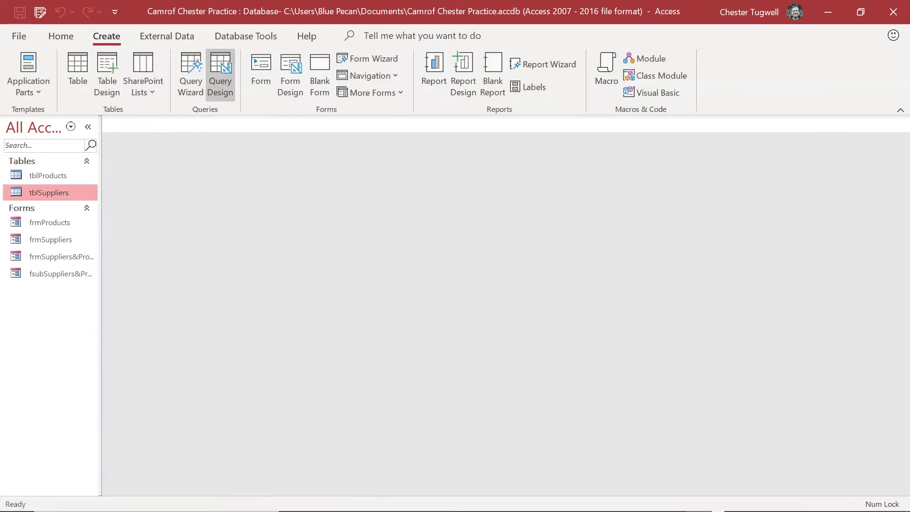
left_click(220, 76)
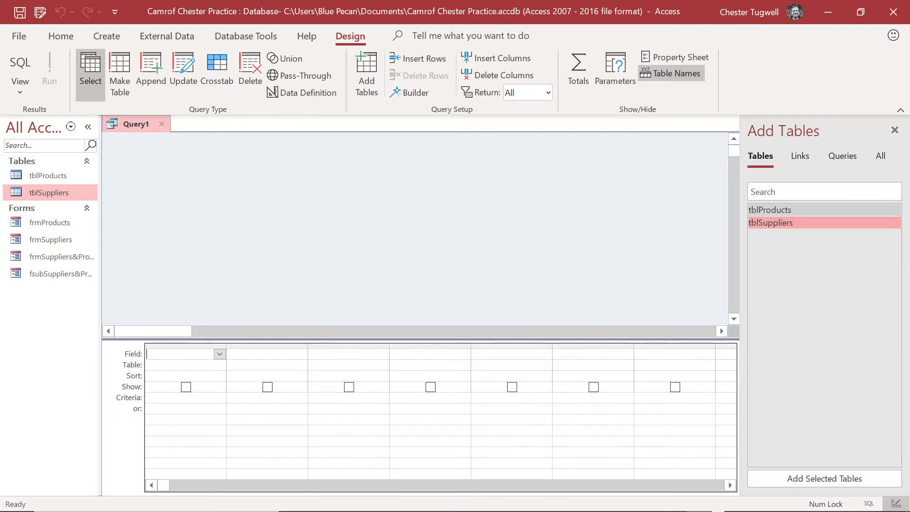
double_click(769, 209)
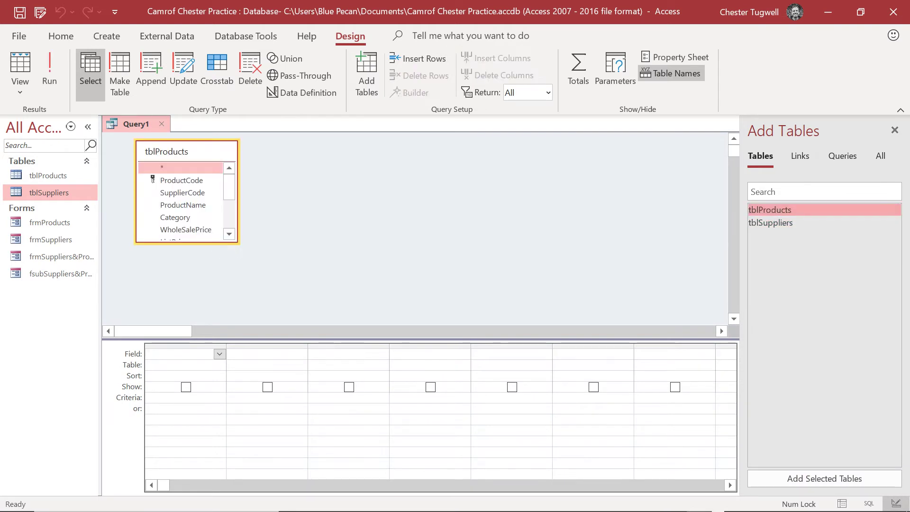
left_click_drag(187, 242, 187, 285)
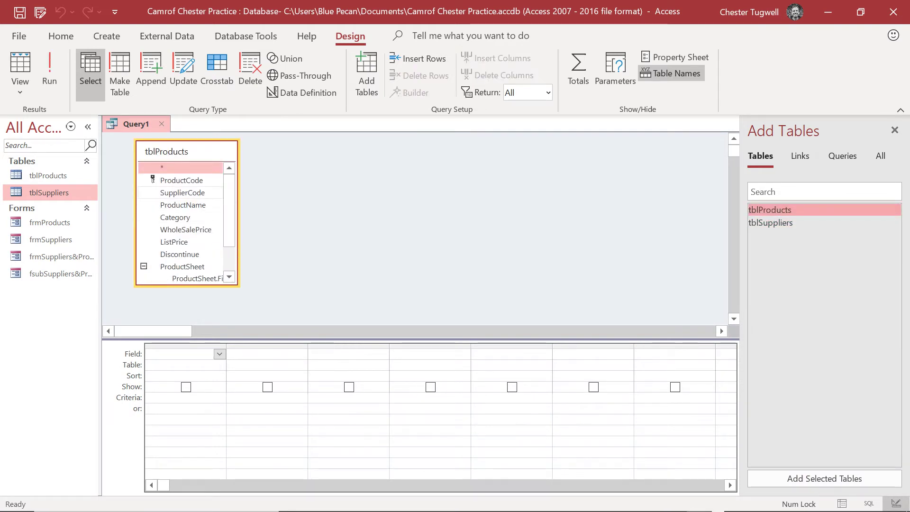
Add SupplierCode, ProductName, Category and ListPrice to the query and run it
double_click(181, 193)
double_click(182, 204)
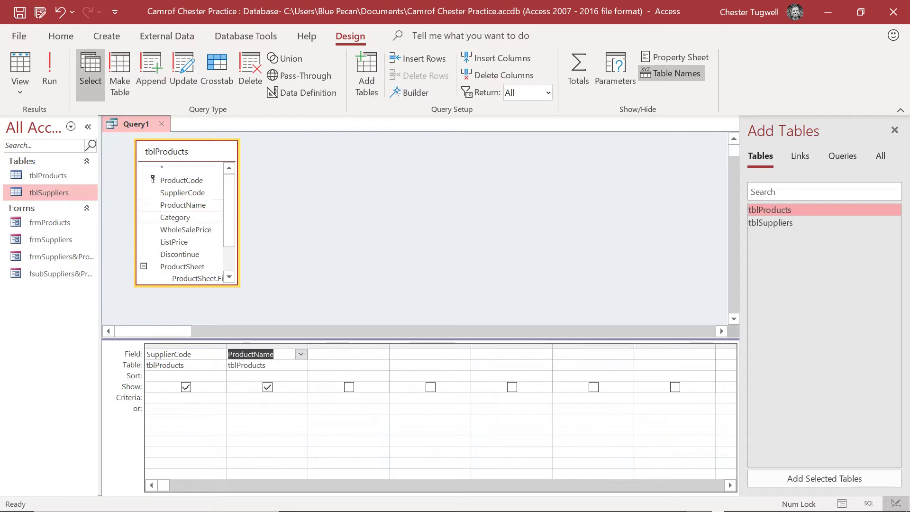
double_click(175, 217)
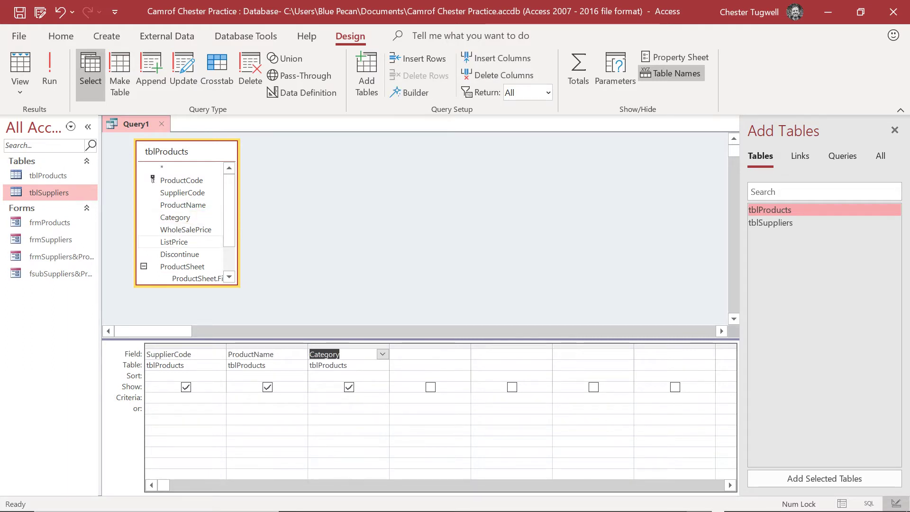
double_click(174, 242)
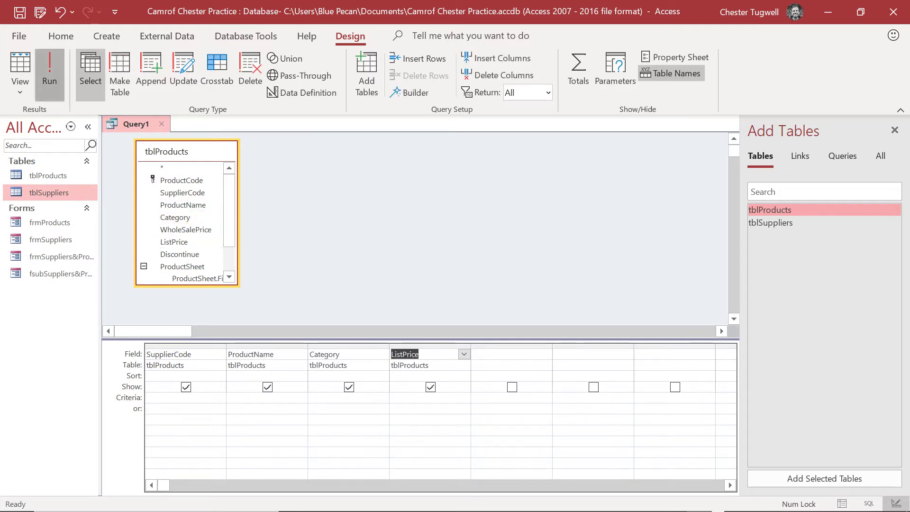
left_click(50, 71)
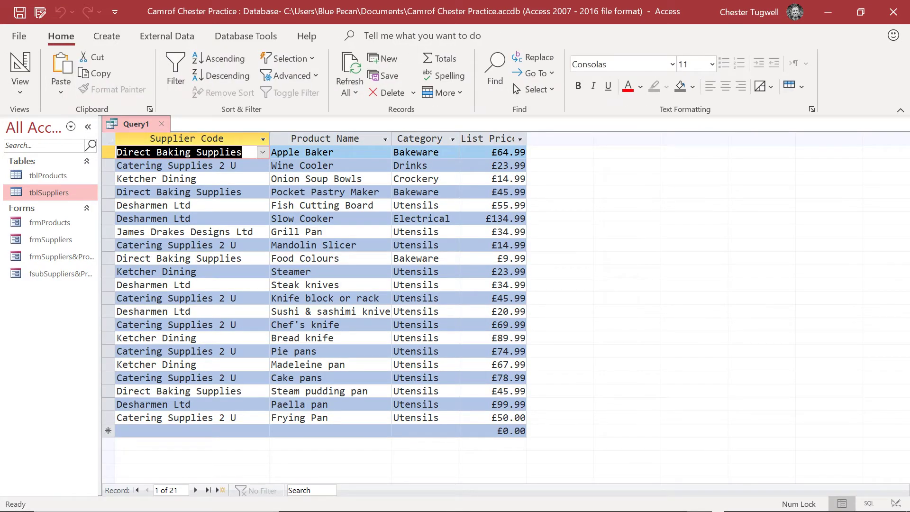
Copy Desharmen Ltd from the query results into the SupplierCode criterion and run the query
left_click_drag(191, 205, 116, 205)
key("ctrl+c")
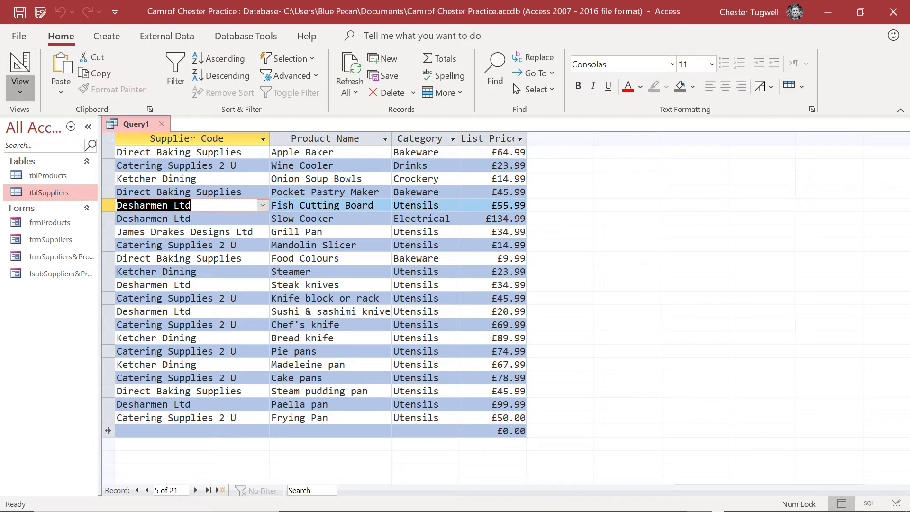
left_click(20, 85)
left_click(68, 190)
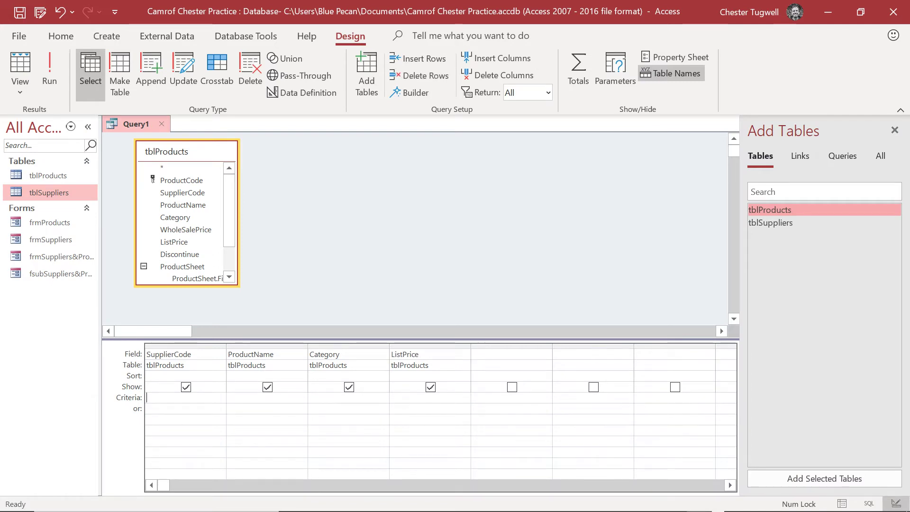
key("ctrl+v")
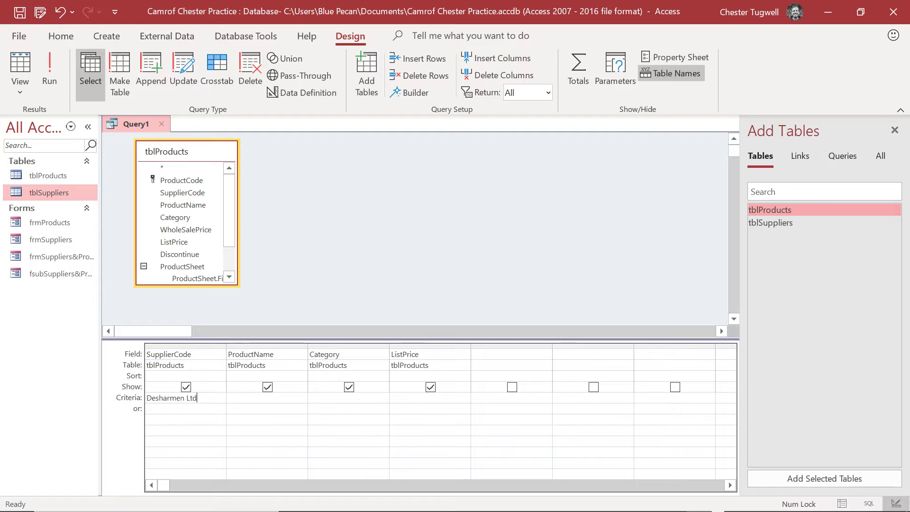
key("Down")
left_click_drag(150, 397, 146, 397)
left_click_drag(202, 397, 199, 397)
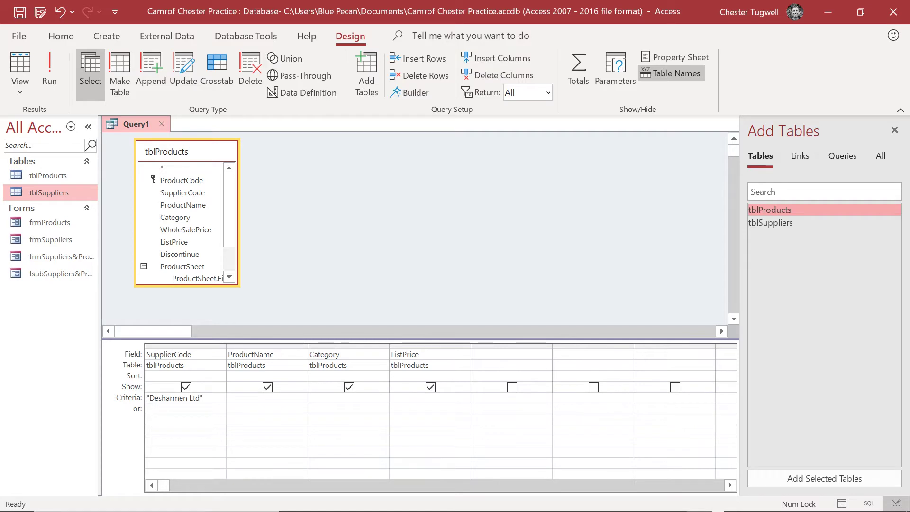
left_click(49, 71)
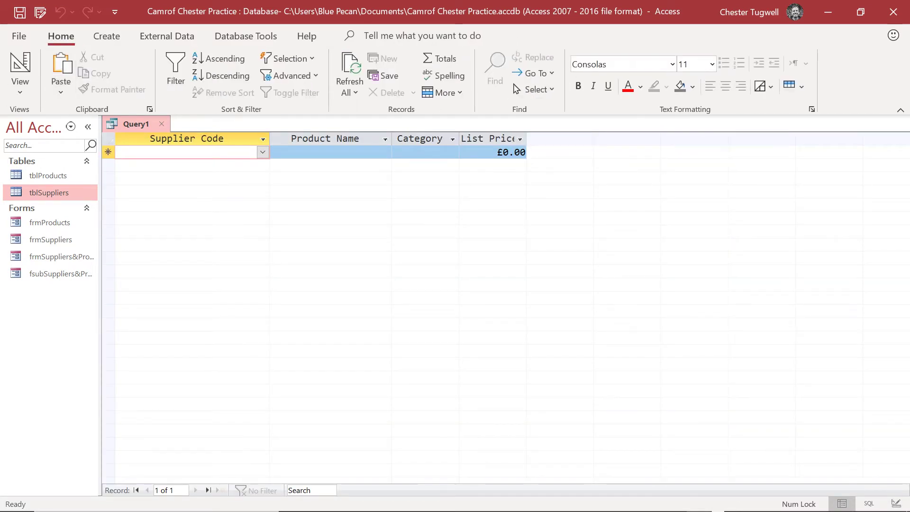
Return to the query's design view and delete the SupplierCode criterion
left_click(20, 88)
left_click(66, 189)
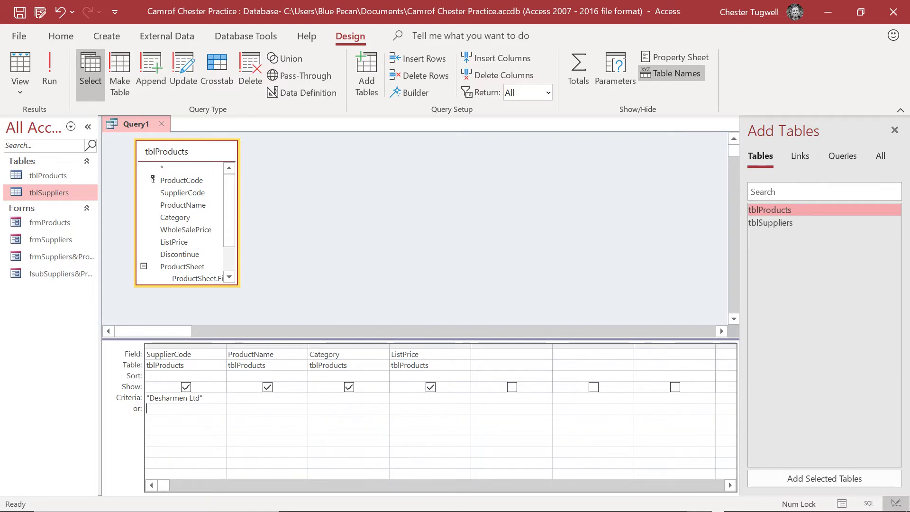
key("Up")
key("Delete")
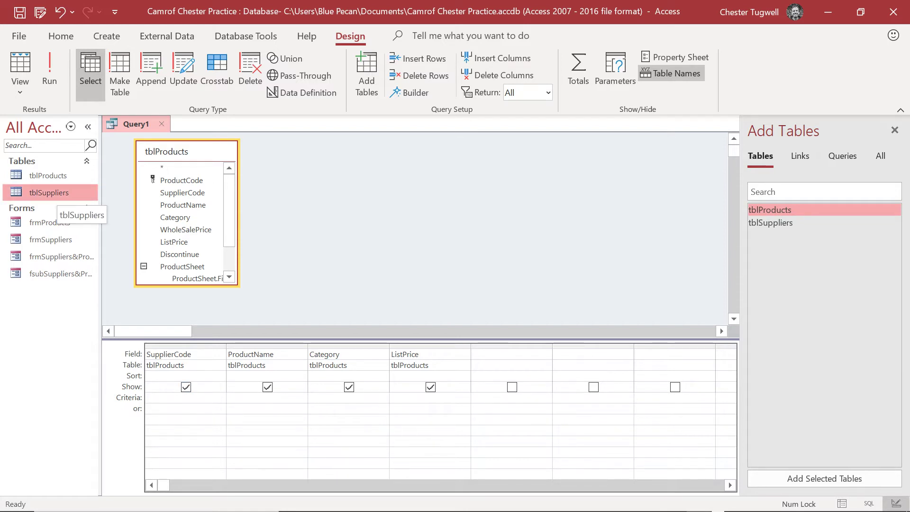
Copy Desharmen Ltd's code SUP-DES from tblSuppliers into the query's SupplierCode criterion, and close tblSuppliers
double_click(49, 192)
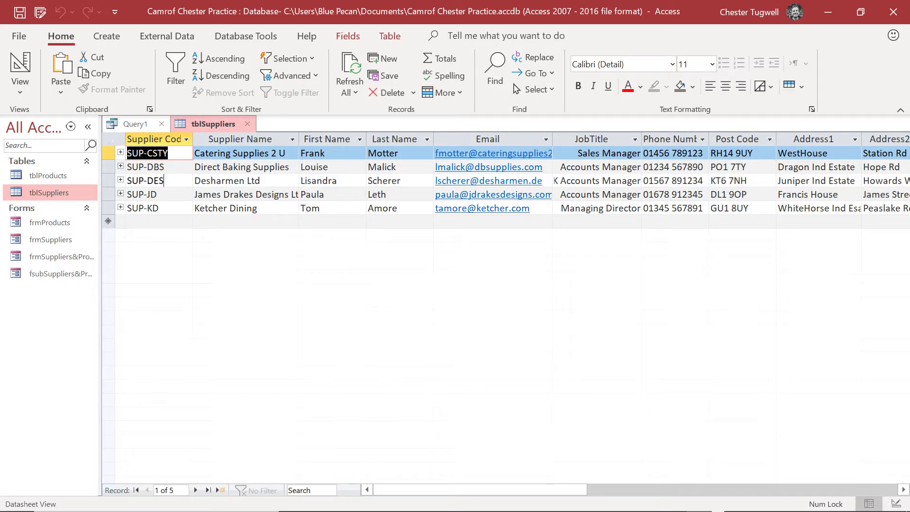
left_click_drag(163, 181, 126, 180)
key("ctrl+c")
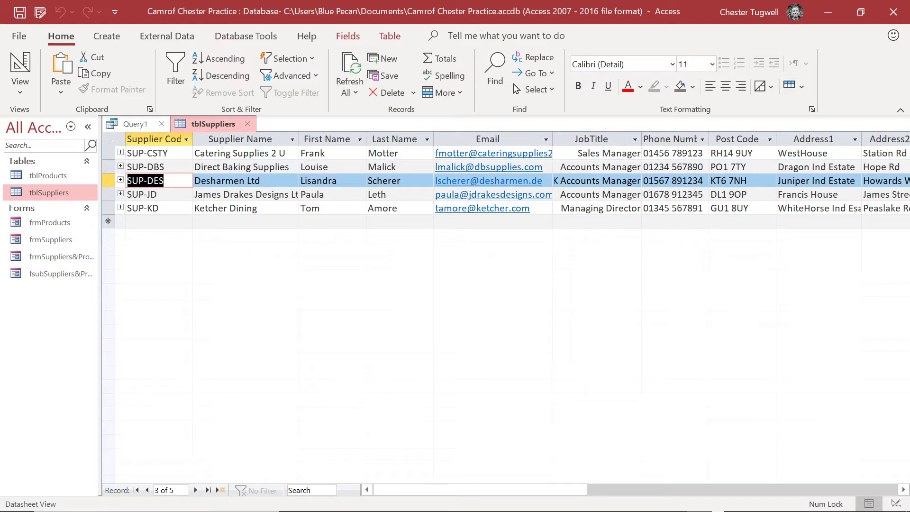
left_click(135, 123)
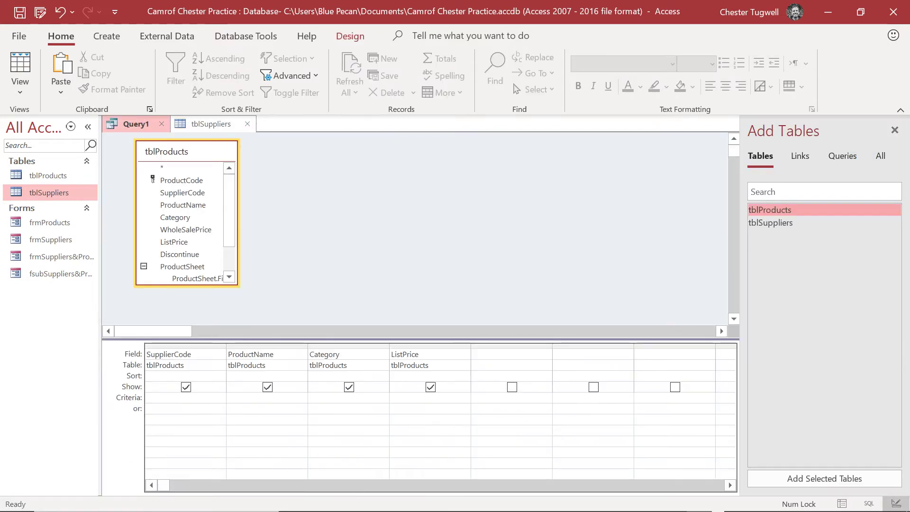
key("ctrl+v")
key("Return")
left_click(246, 124)
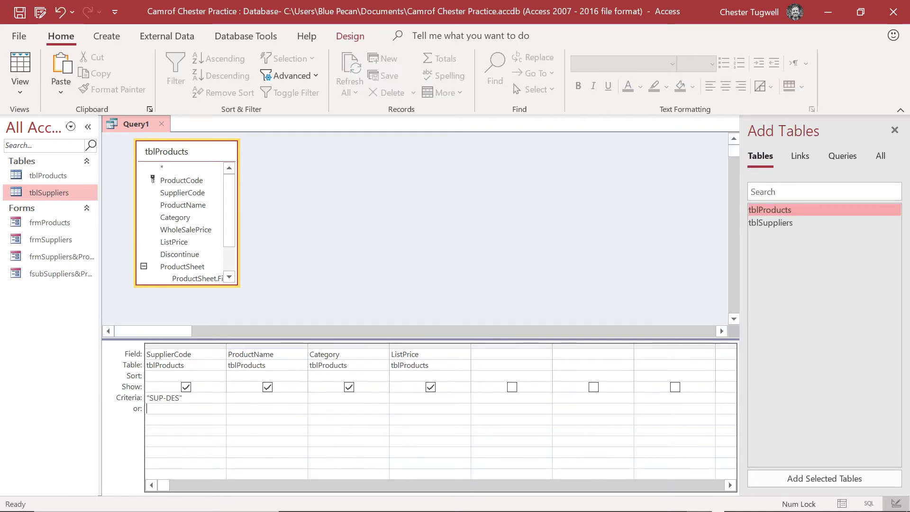
Show the filtered query results in datasheet view
left_click(20, 88)
key("Down")
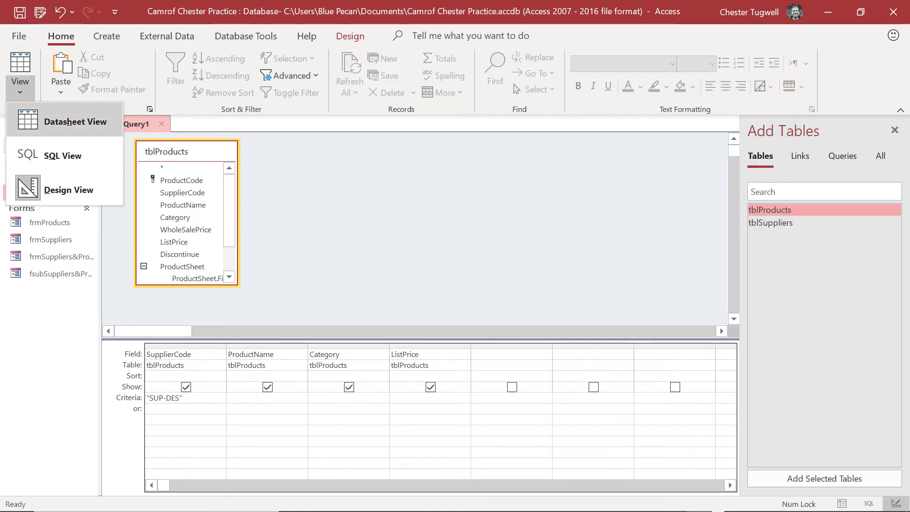
key("Return")
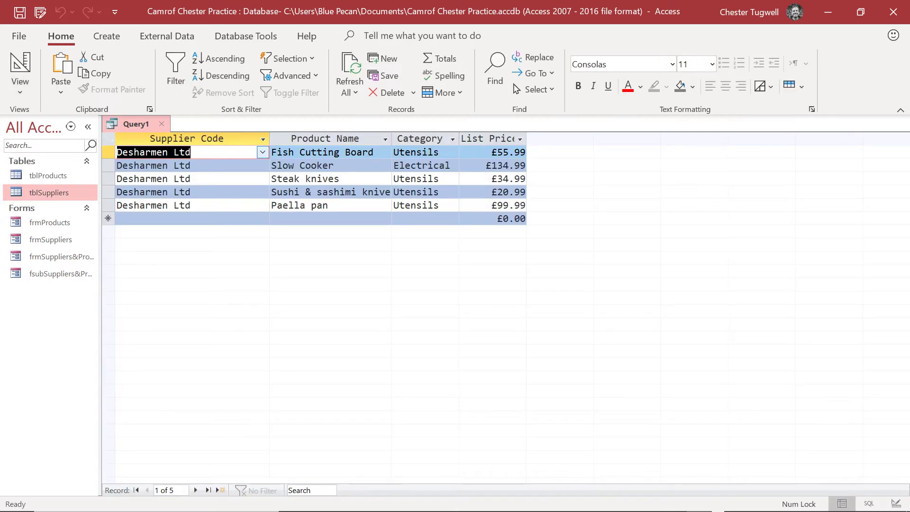
Check the SupplierCode criterion in the query's design view and redisplay the results in datasheet view
left_click(20, 88)
left_click(63, 189)
left_click(182, 398)
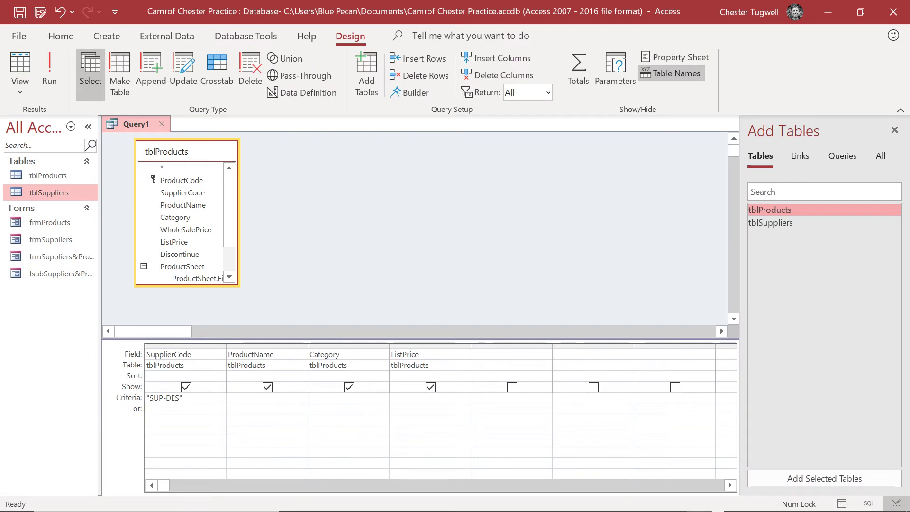
left_click(20, 88)
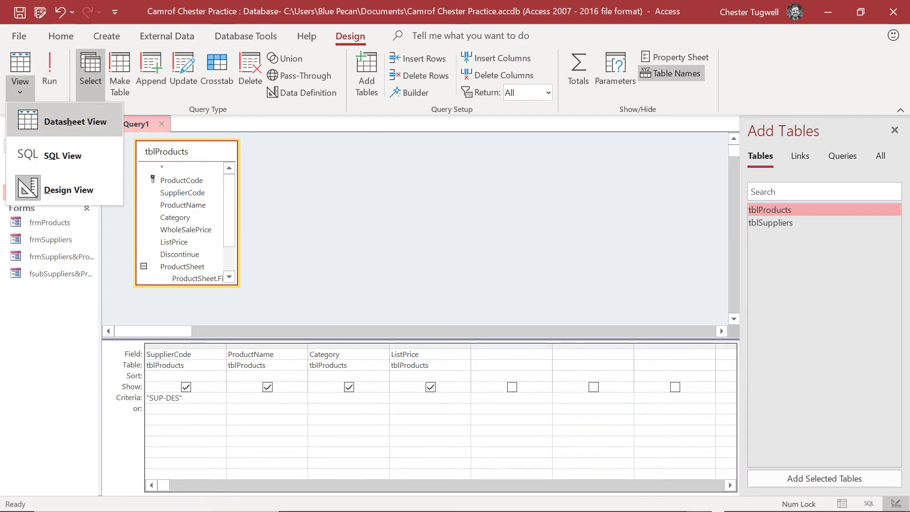
left_click(64, 118)
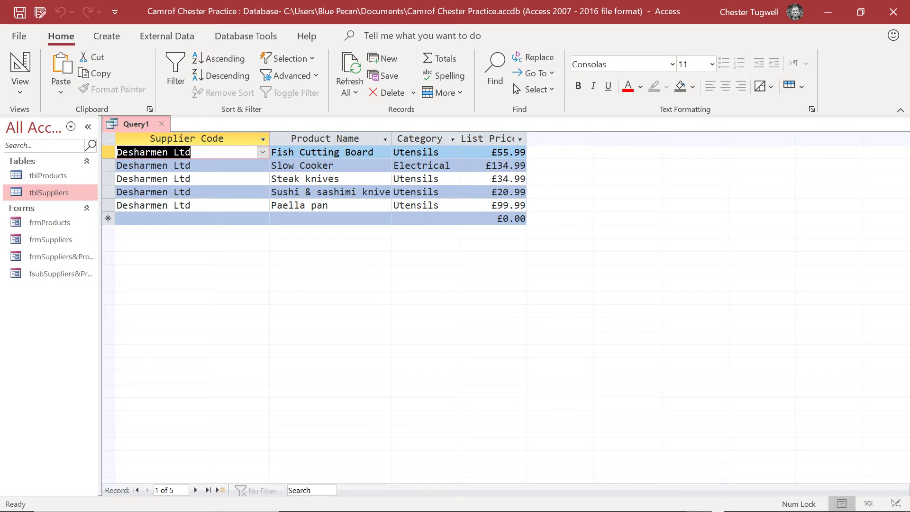
In the query's design, add tblSuppliers and insert its SupplierName field between SupplierCode and ProductName
left_click(19, 90)
left_click(52, 189)
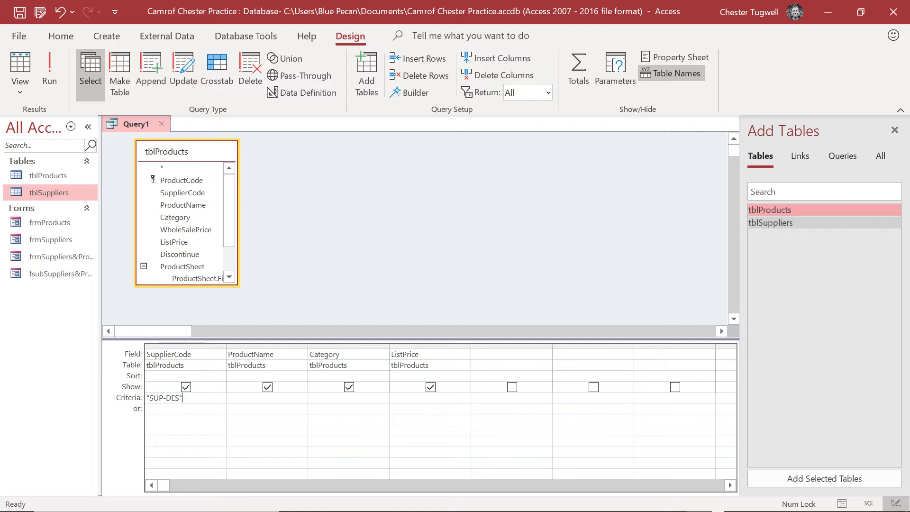
double_click(770, 222)
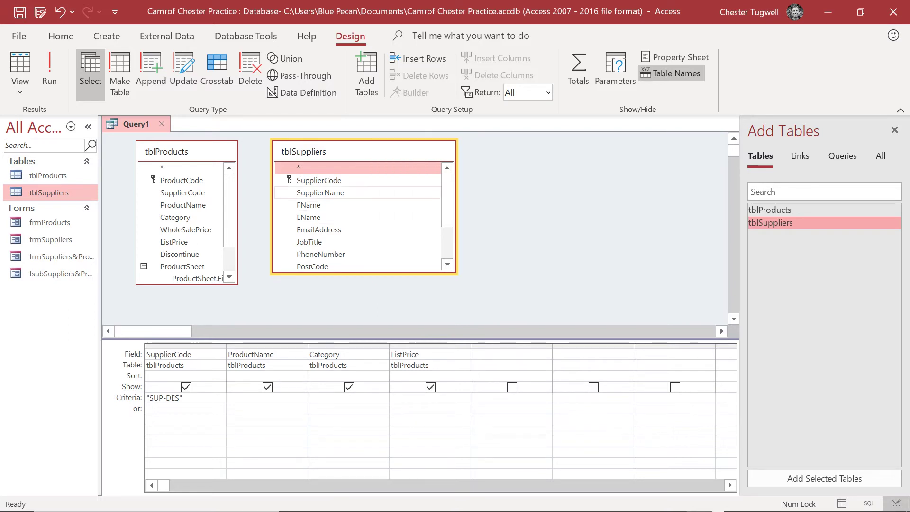
left_click(320, 192)
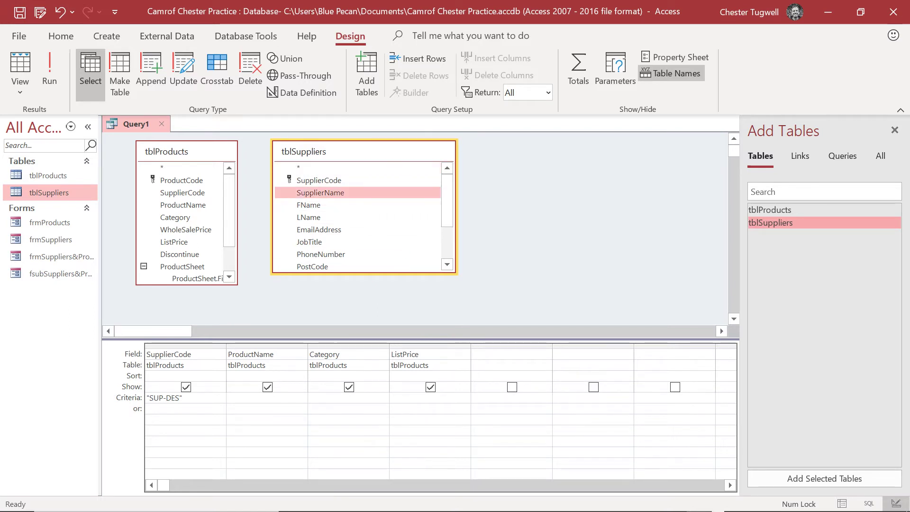
left_click_drag(320, 192, 251, 354)
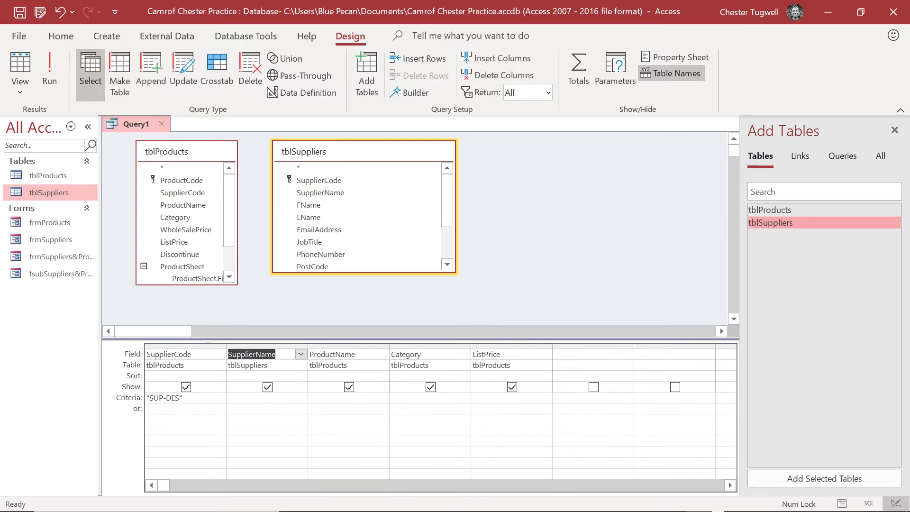
Delete the SUP-DES criterion and remove the SupplierCode column from the query grid
left_click_drag(183, 397, 146, 397)
key("Delete")
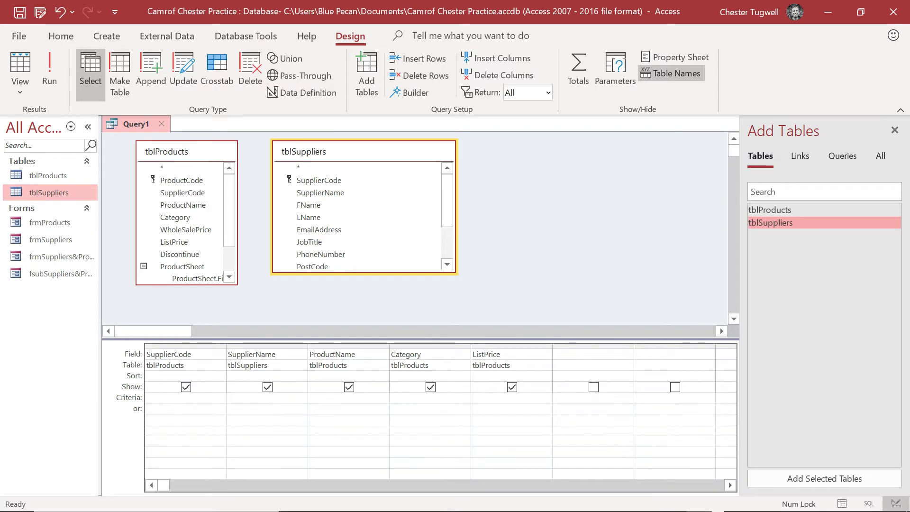
left_click(184, 345)
right_click(183, 347)
left_click(199, 354)
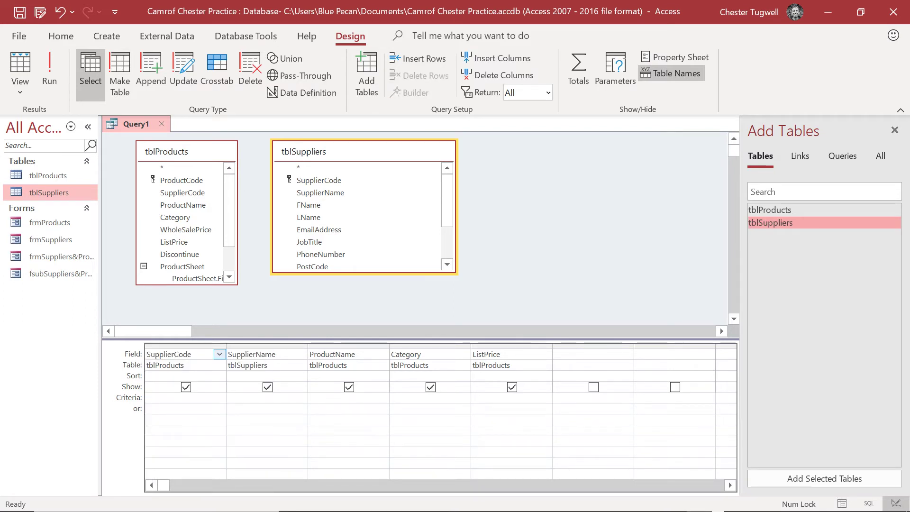
left_click(199, 345)
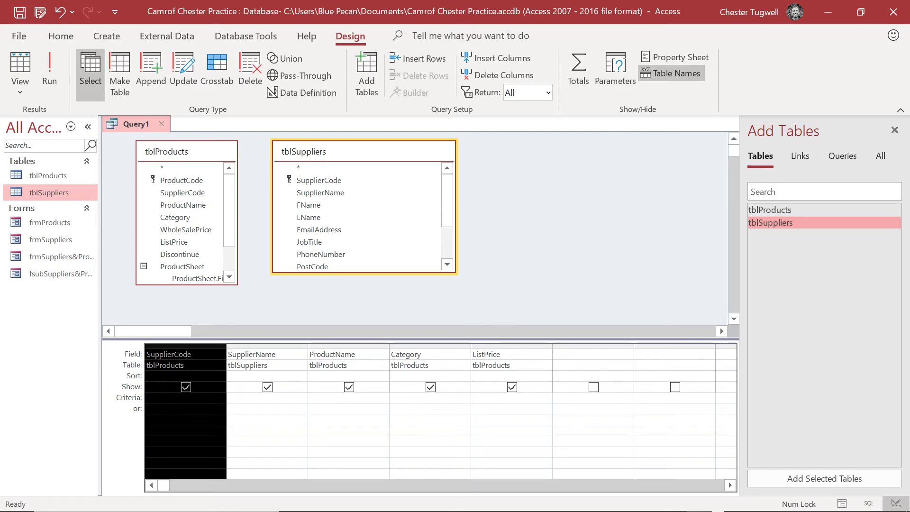
key("Delete")
Copy Desharmen Ltd from the unfiltered query results into the SupplierName criterion and run the query
left_click(185, 398)
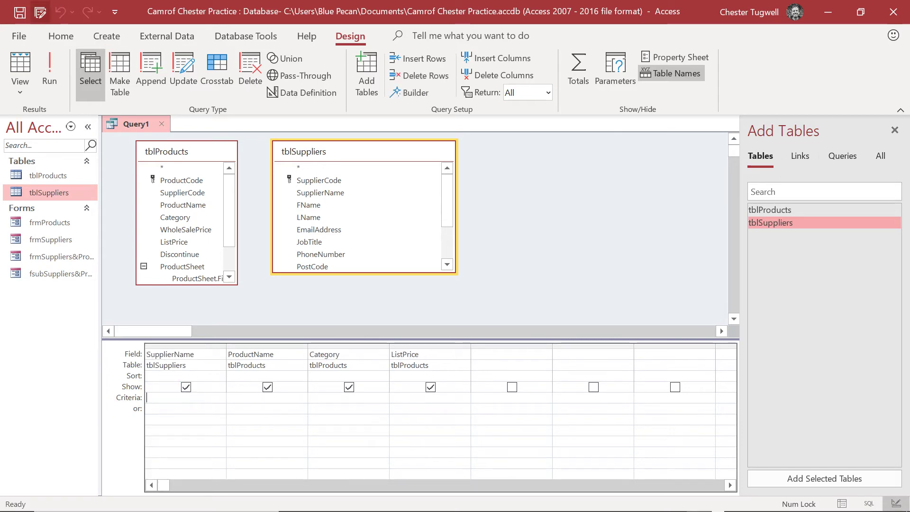
left_click(20, 66)
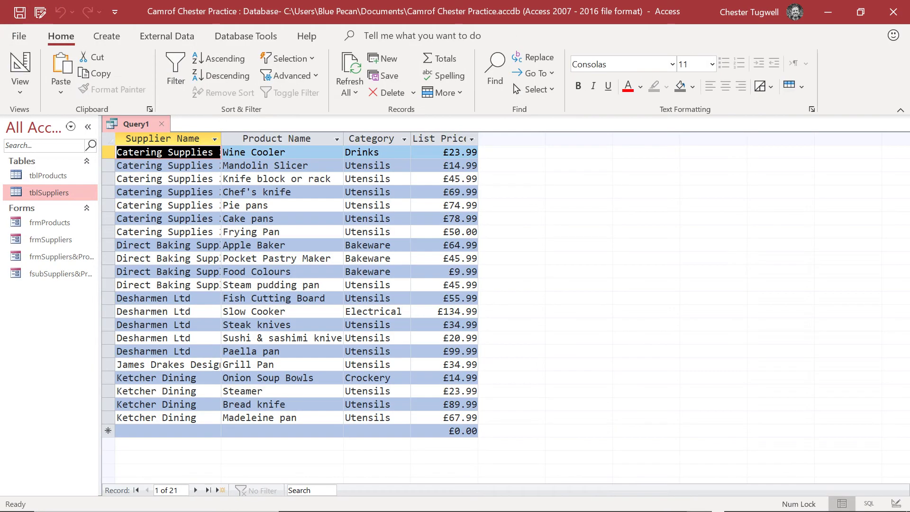
left_click_drag(191, 298, 116, 298)
key("ctrl+c")
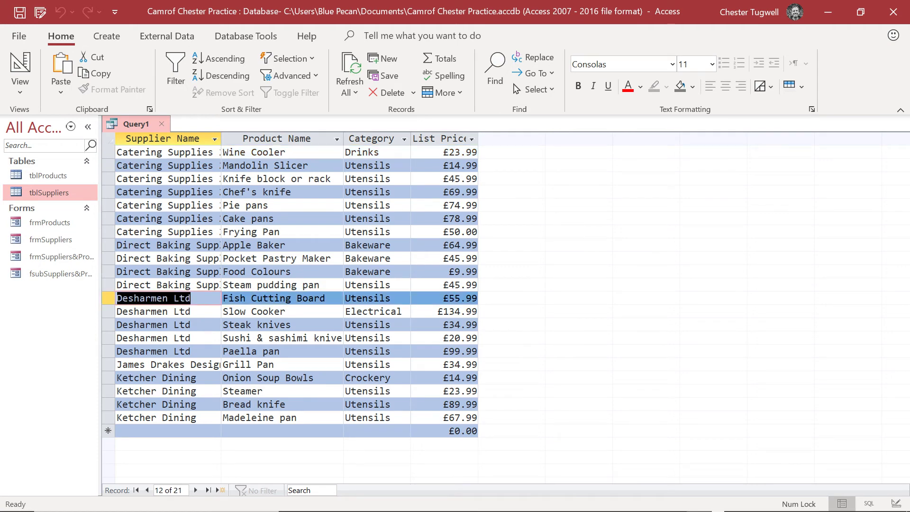
left_click(20, 92)
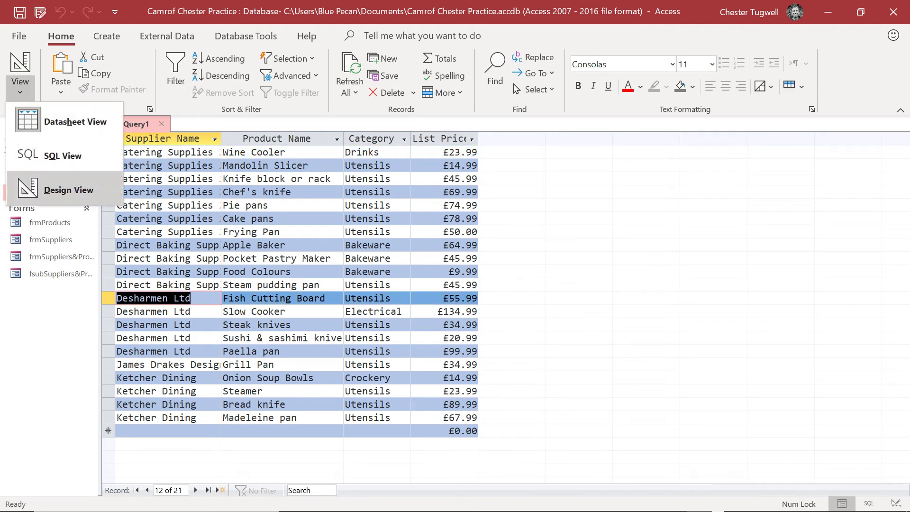
left_click(28, 189)
key("ctrl+v")
key("Down")
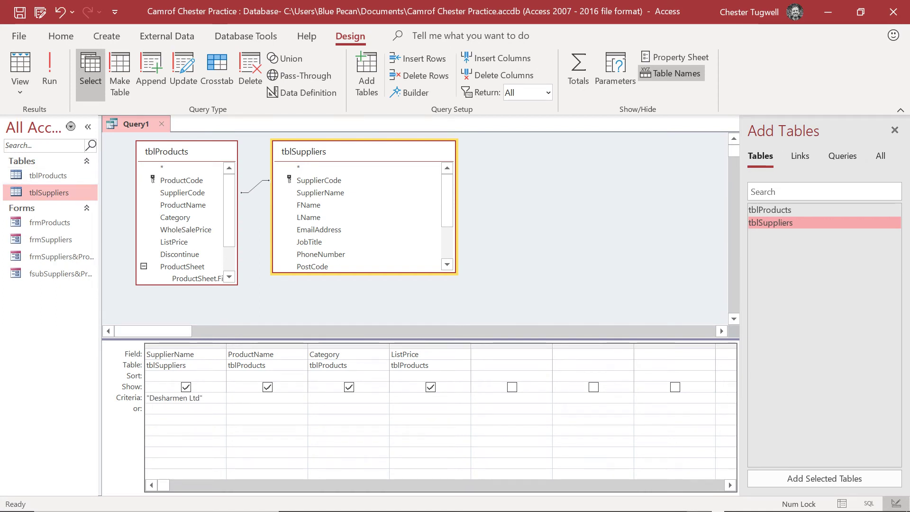
left_click(50, 71)
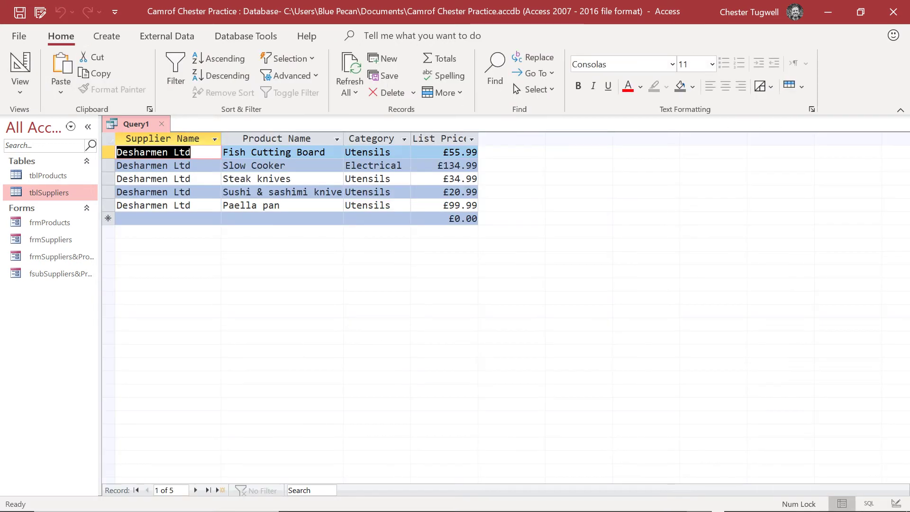
Return to the query's design view and enter Utensils as the Category criterion on the same row as Desharmen Ltd
left_click(20, 87)
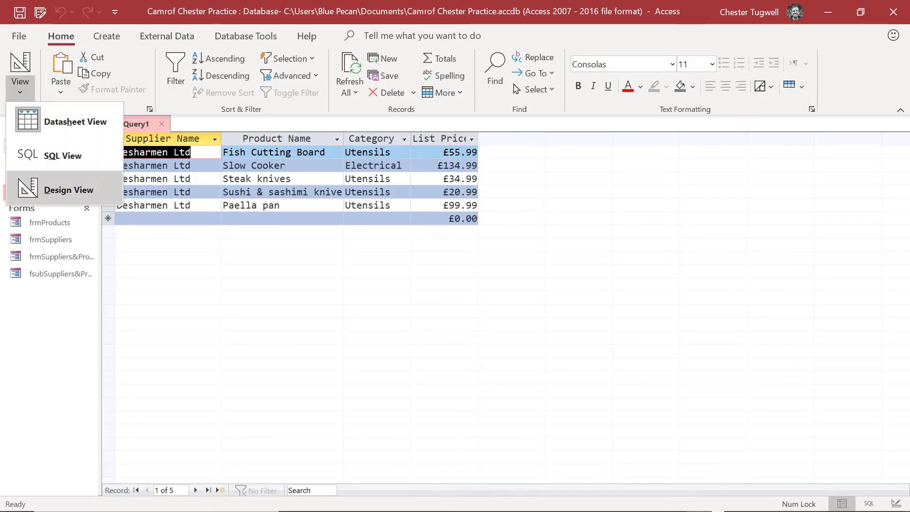
left_click(68, 190)
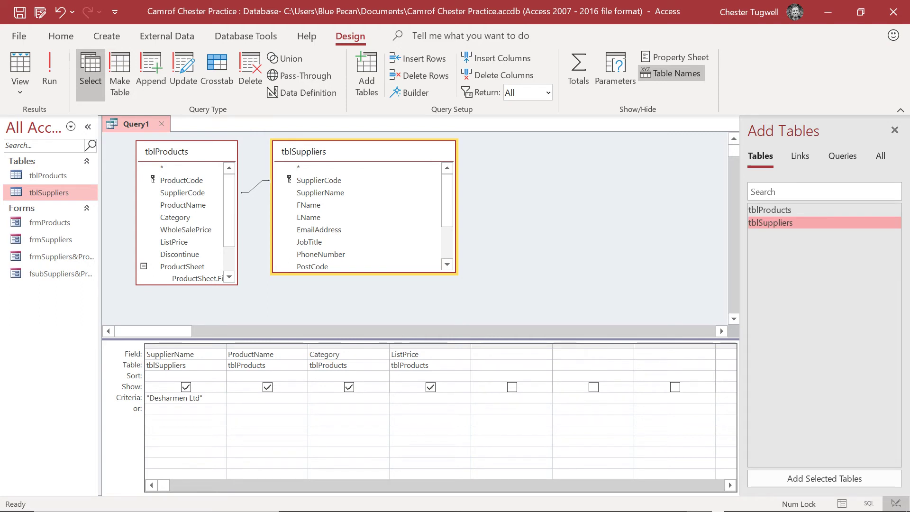
left_click(166, 365)
left_click_drag(267, 364, 225, 365)
left_click(202, 397)
type("Utensils")
left_click(309, 419)
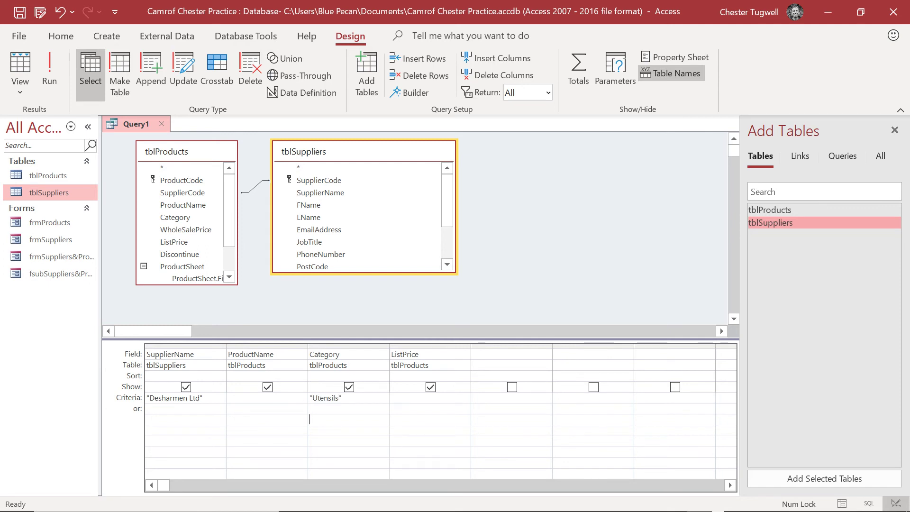
Review the combined criteria row and show the query's results in datasheet view
left_click(146, 398)
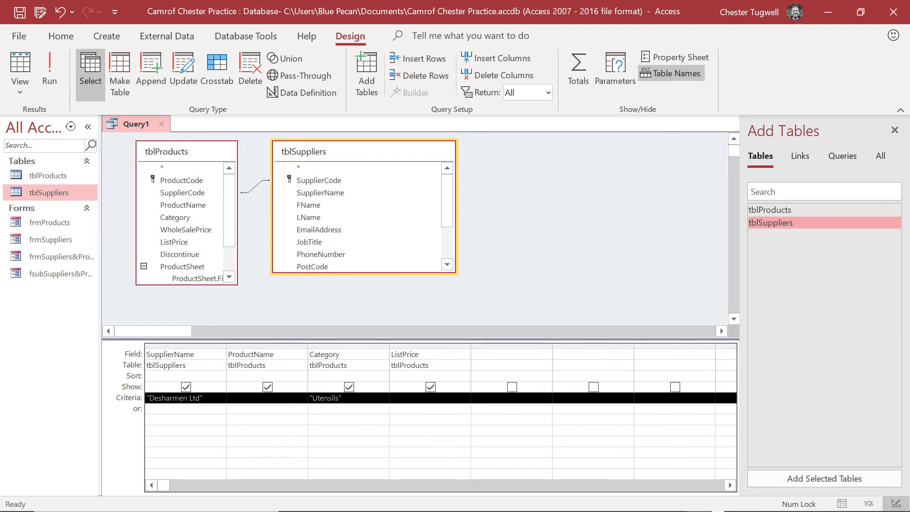
left_click(203, 397)
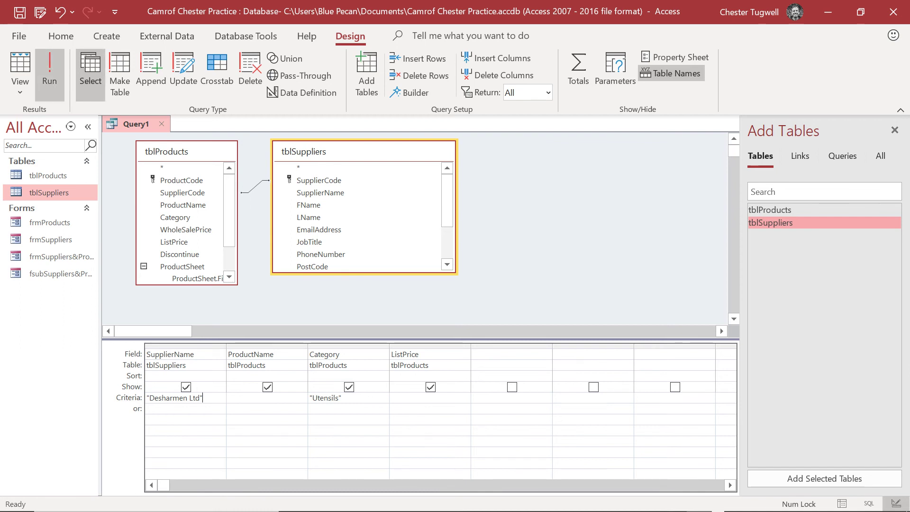
left_click(20, 88)
left_click(75, 122)
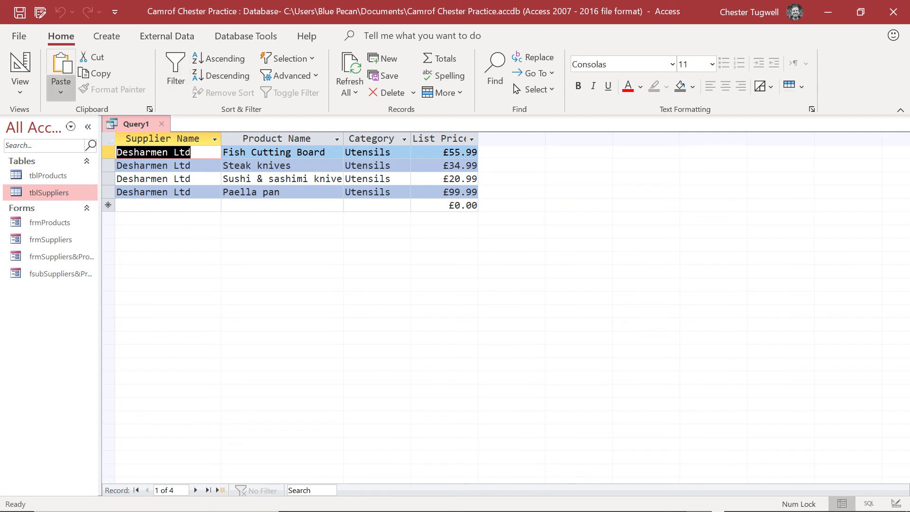
Return to design view, save the query as qryDesharmenUtensilProducts and close it
left_click(20, 87)
left_click(69, 189)
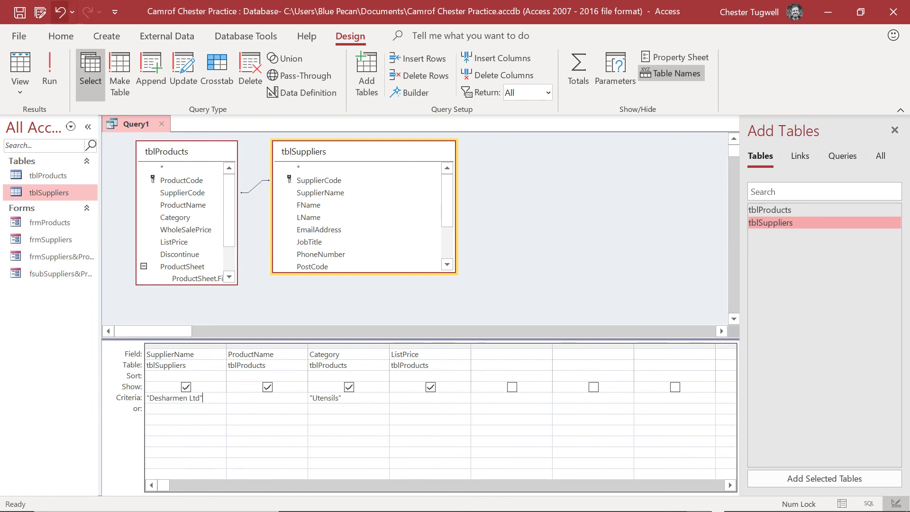
left_click(20, 12)
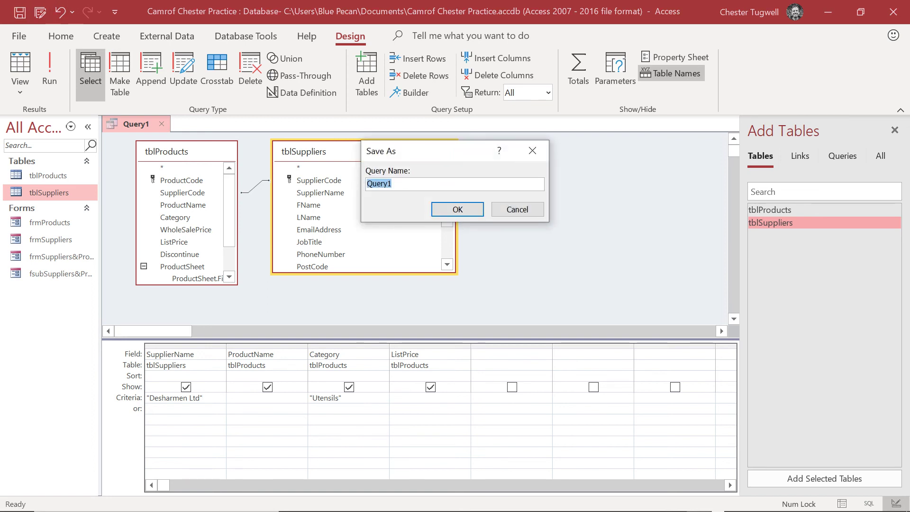
type("qryDesh")
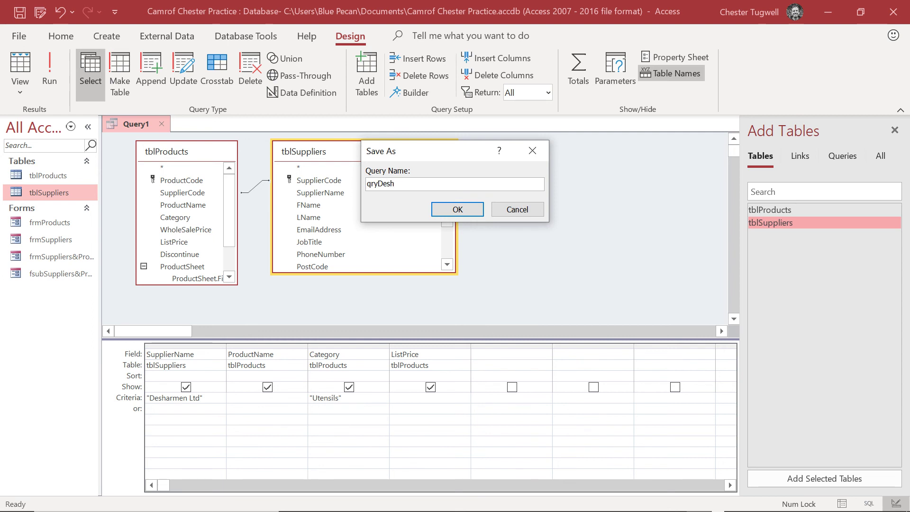
type("armenUtensilP")
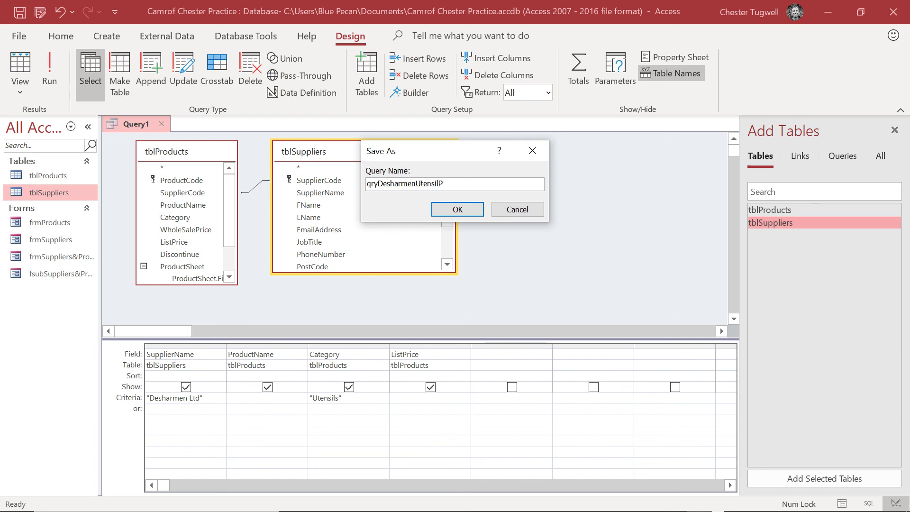
type("roducts")
key("Return")
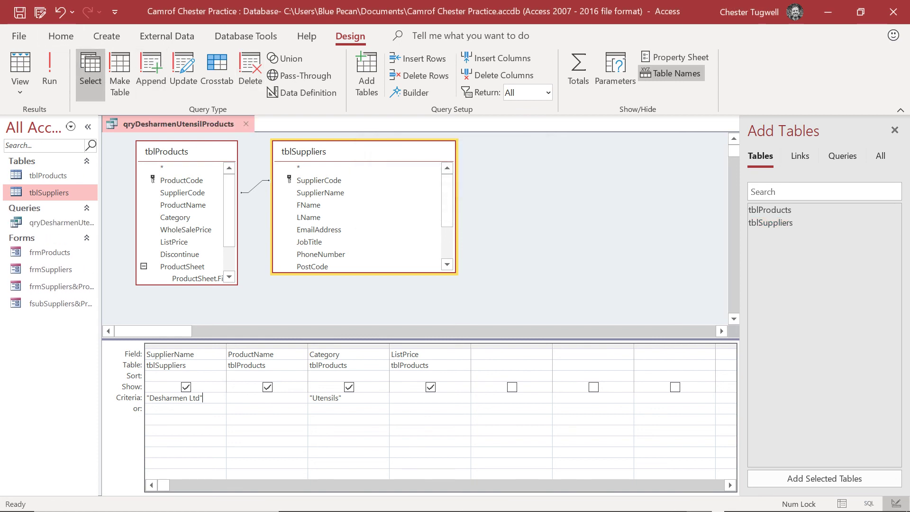
key("ctrl+w")
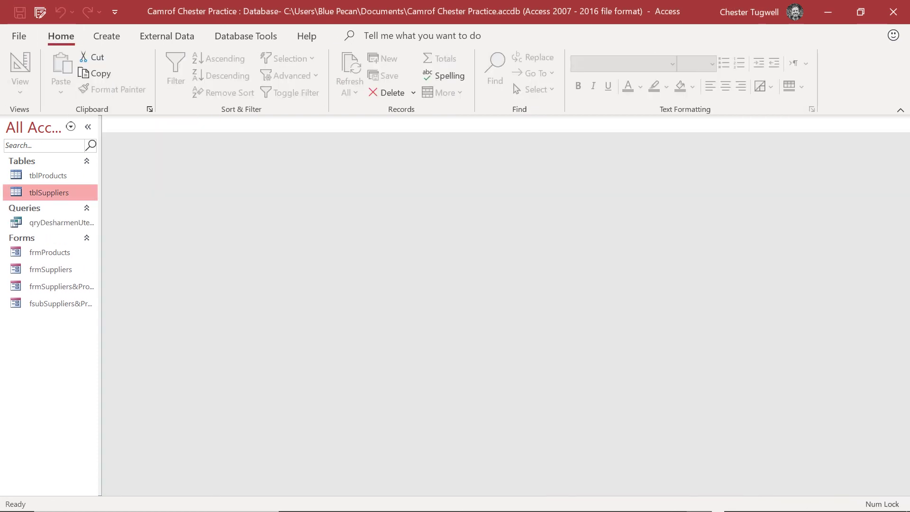